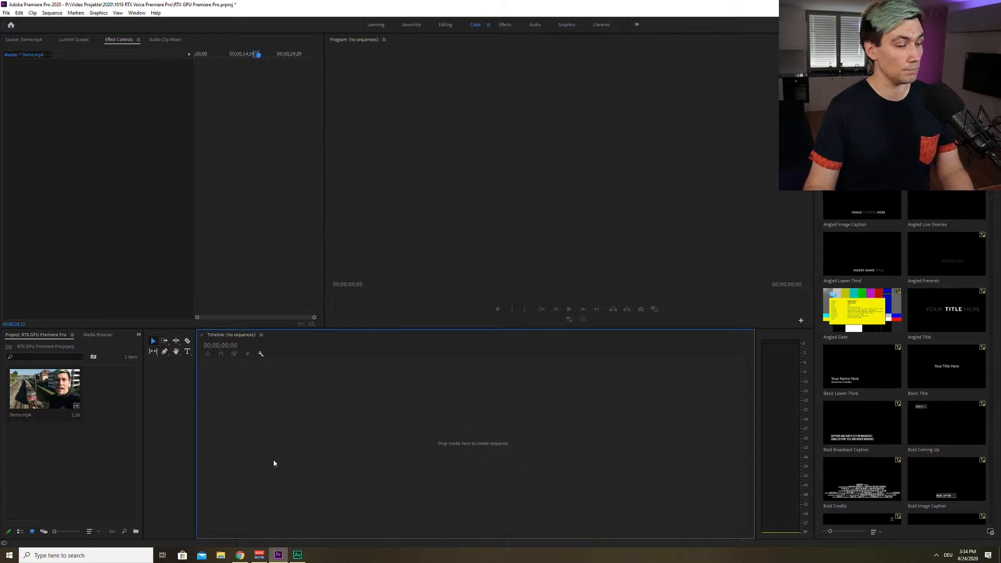
Step: Open Demo.mp4 in the Source Monitor and scrub through it to preview the footage
left_click(26, 399)
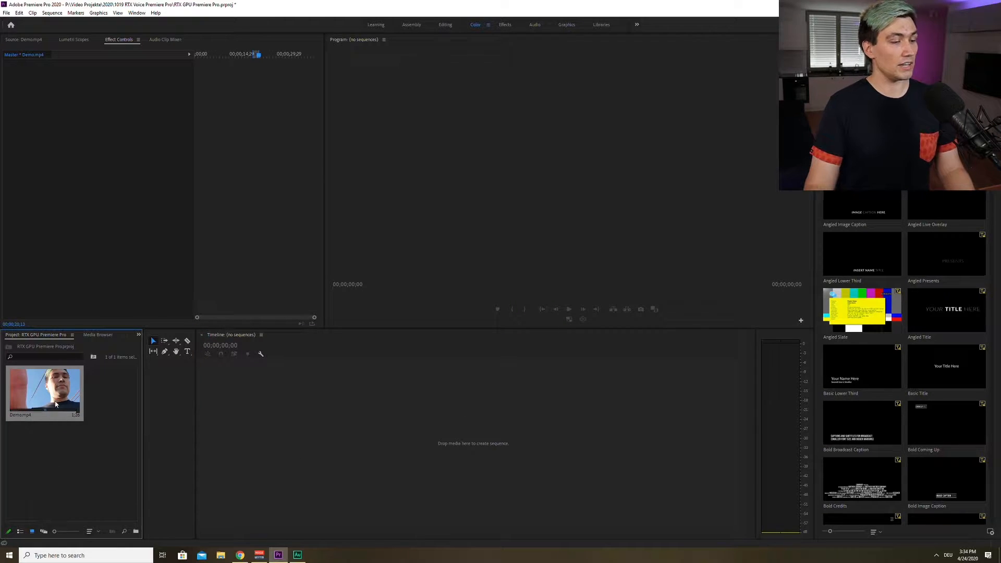
double_click(55, 395)
left_click_drag(164, 309, 138, 301)
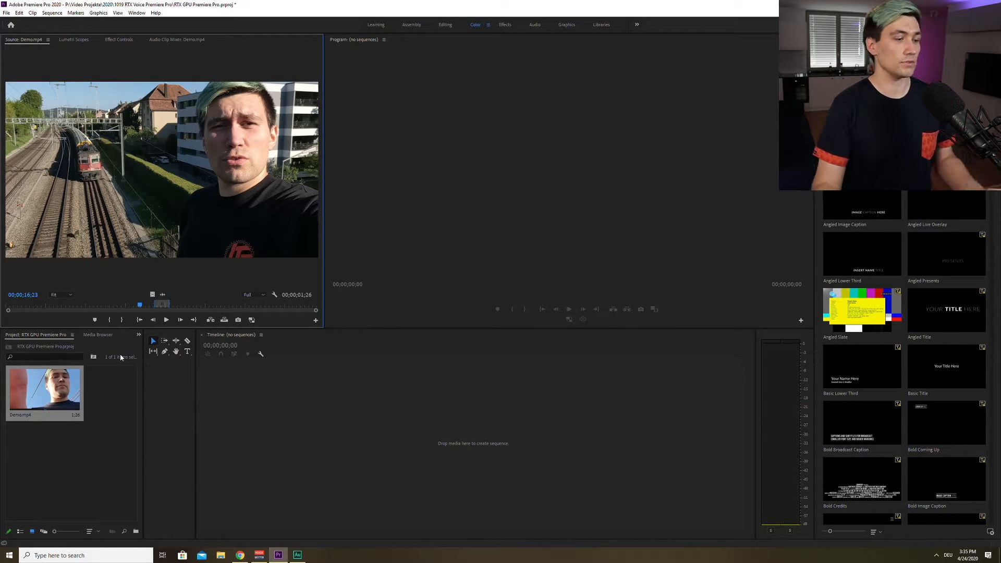
left_click(114, 392)
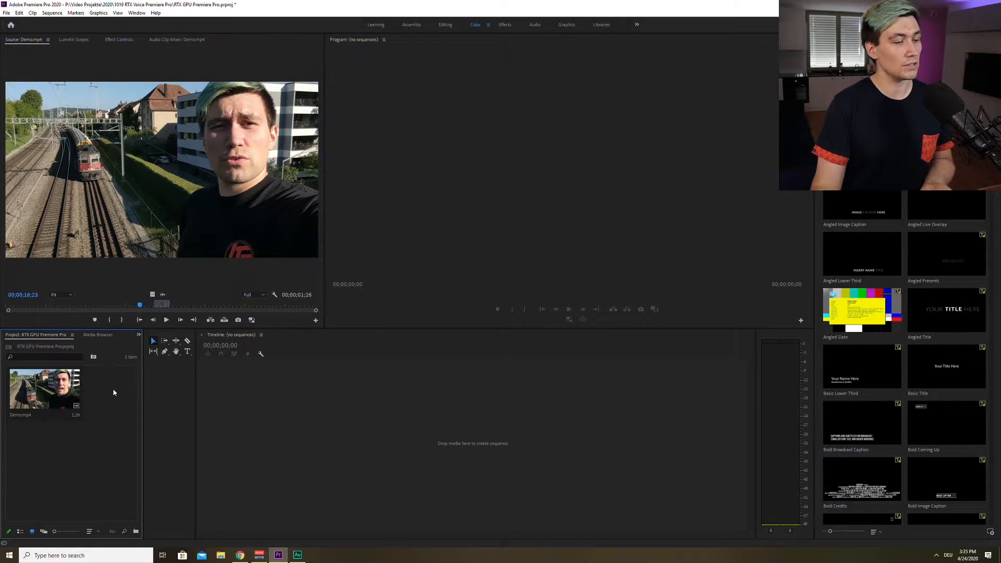
Step: Send the Demo.mp4 clip to Adobe Audition to extract its audio for editing
left_click(56, 394)
right_click(55, 393)
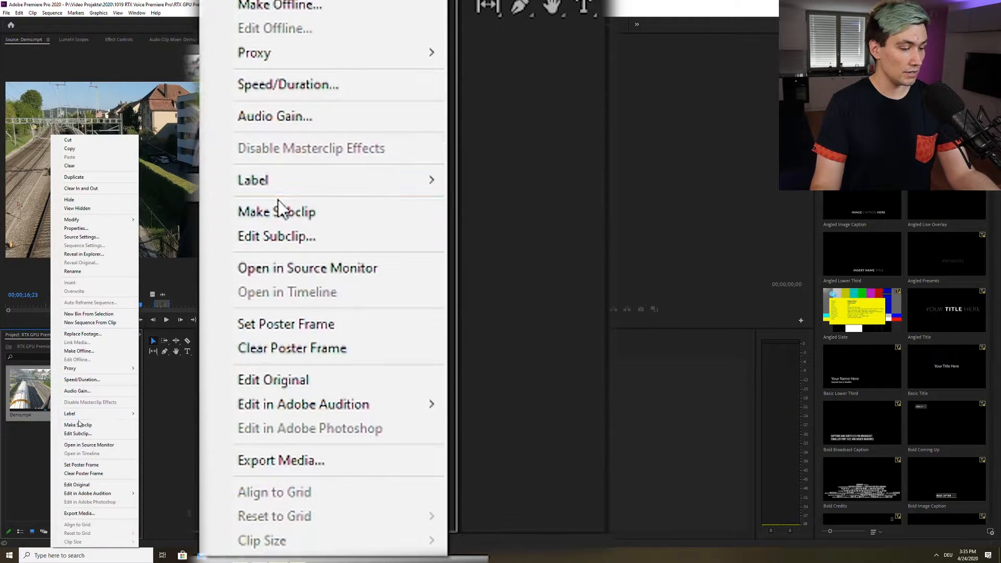
mouse_move(110, 493)
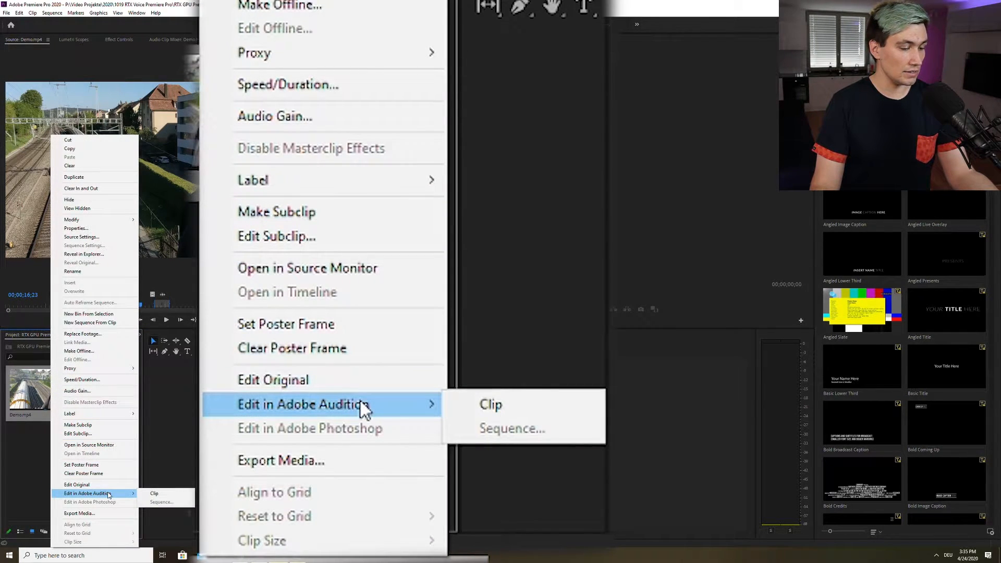
left_click(170, 496)
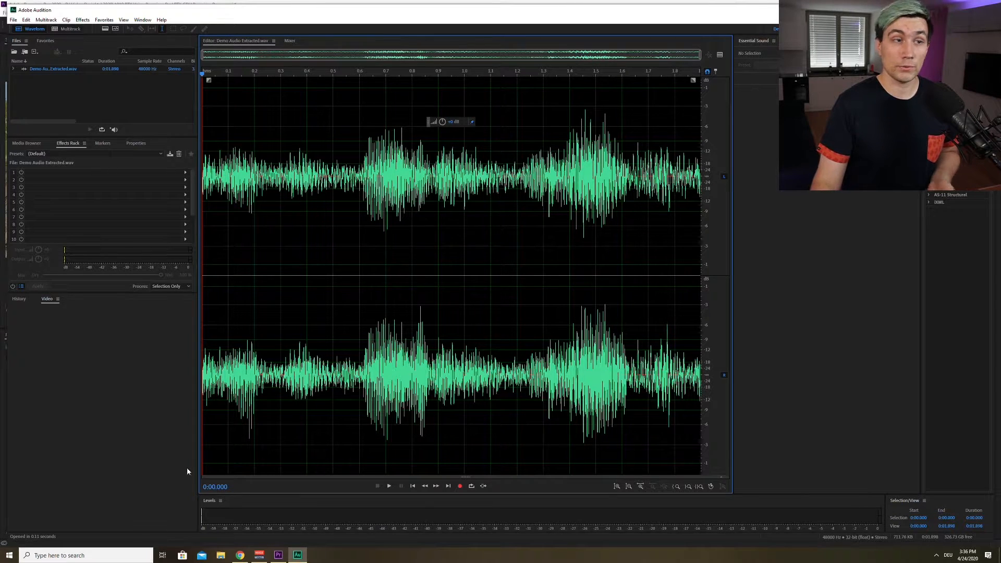
Step: Return to Premiere Pro and reveal the extracted Demo audio file in Explorer
left_click(206, 5)
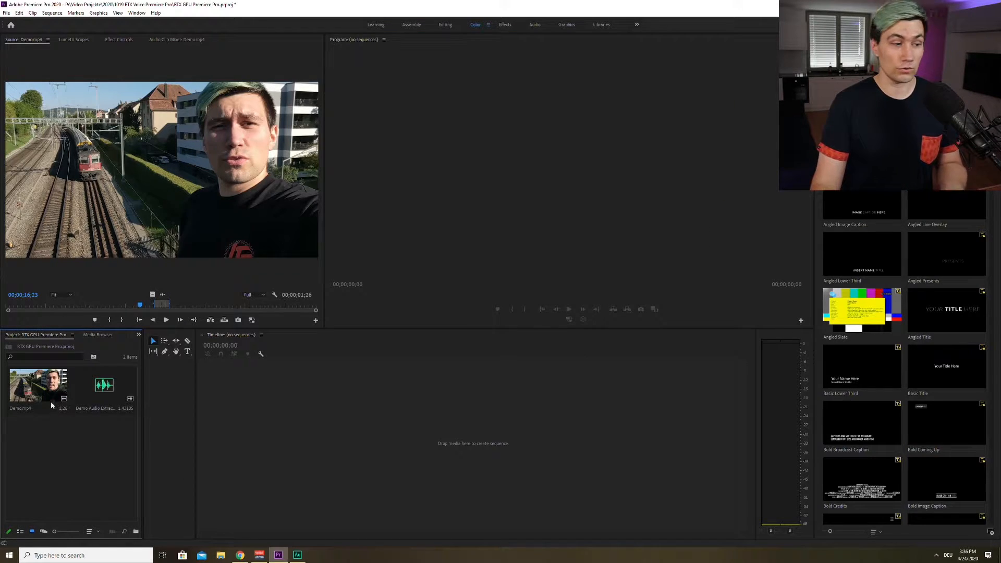
right_click(95, 394)
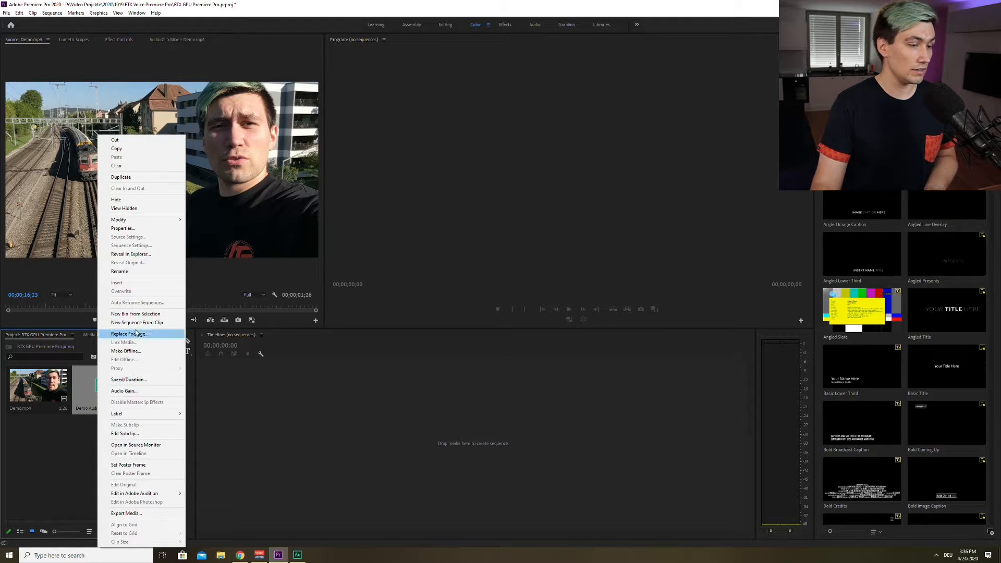
left_click(151, 255)
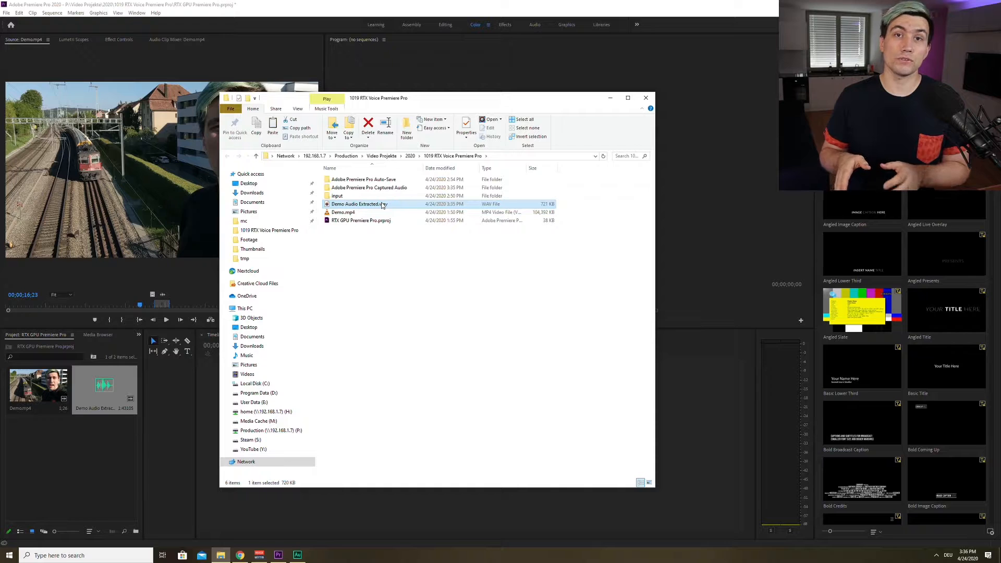
Step: Switch to Voicemeeter Banana and load Demo Audio Extracted.wav into its playback deck
left_click(256, 556)
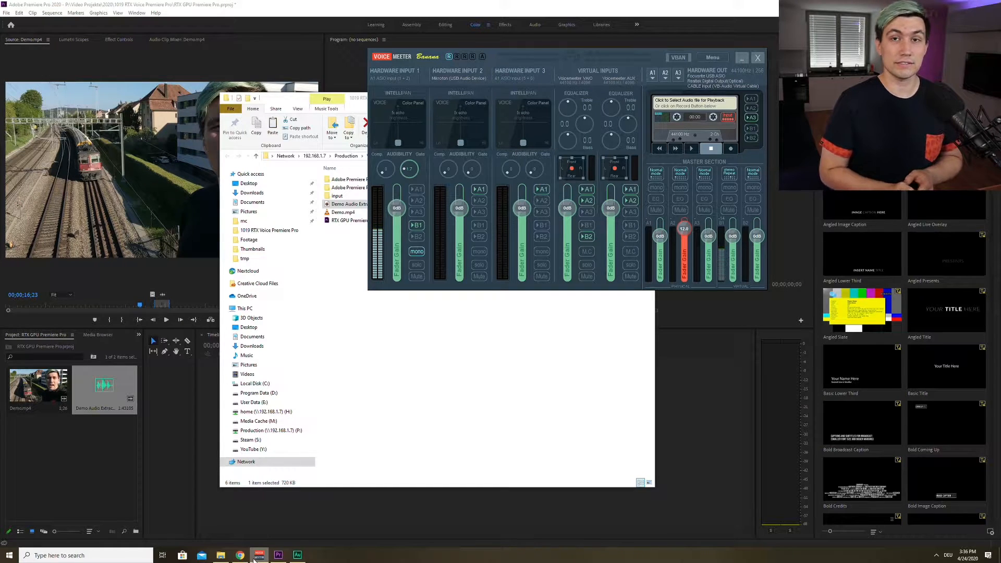
left_click_drag(600, 65, 490, 166)
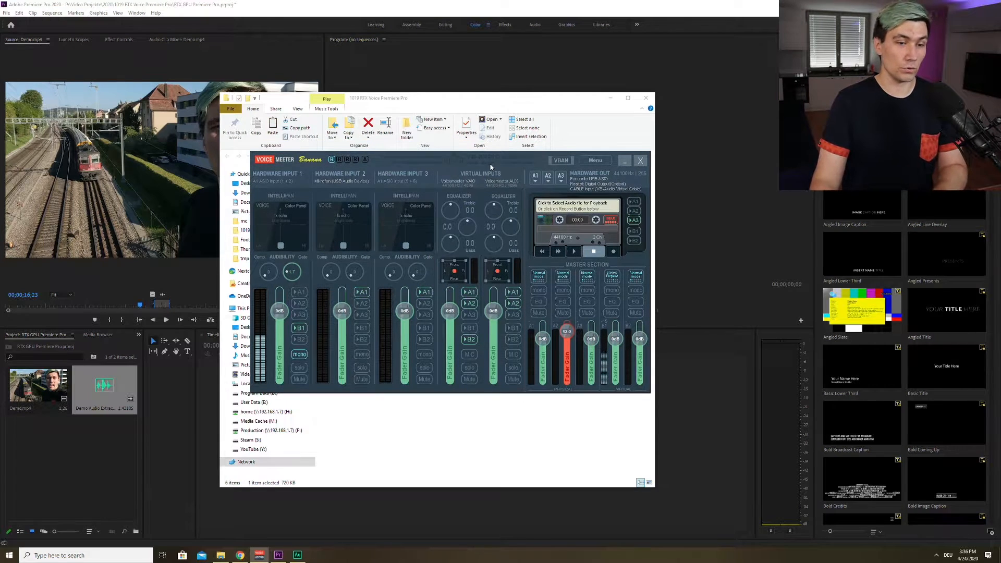
left_click(583, 208)
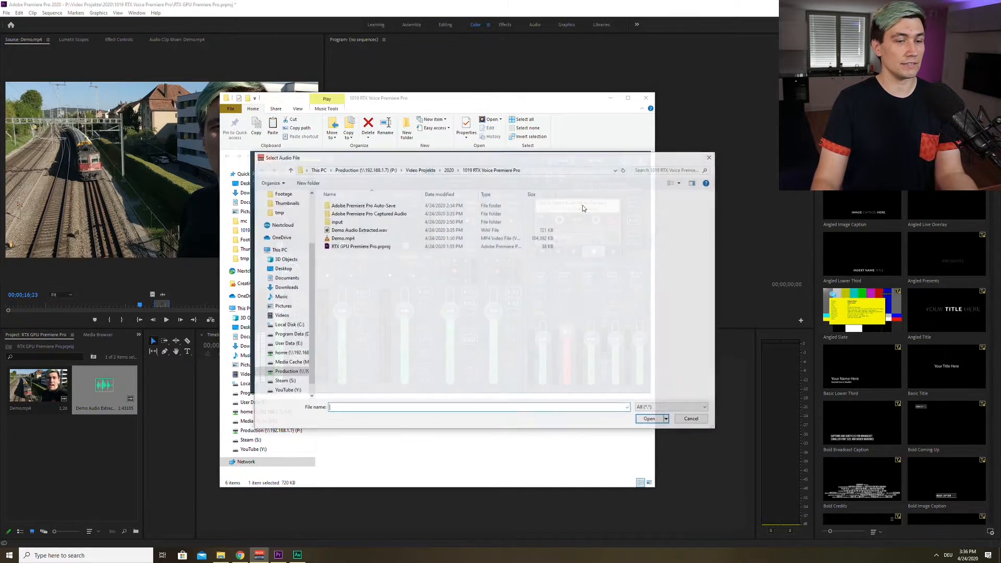
left_click(354, 230)
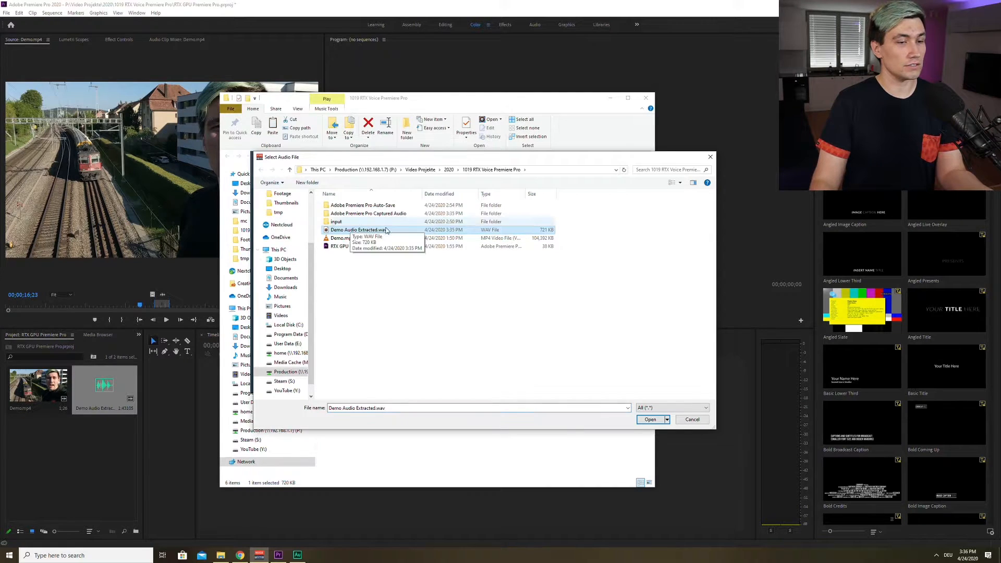
left_click(384, 230)
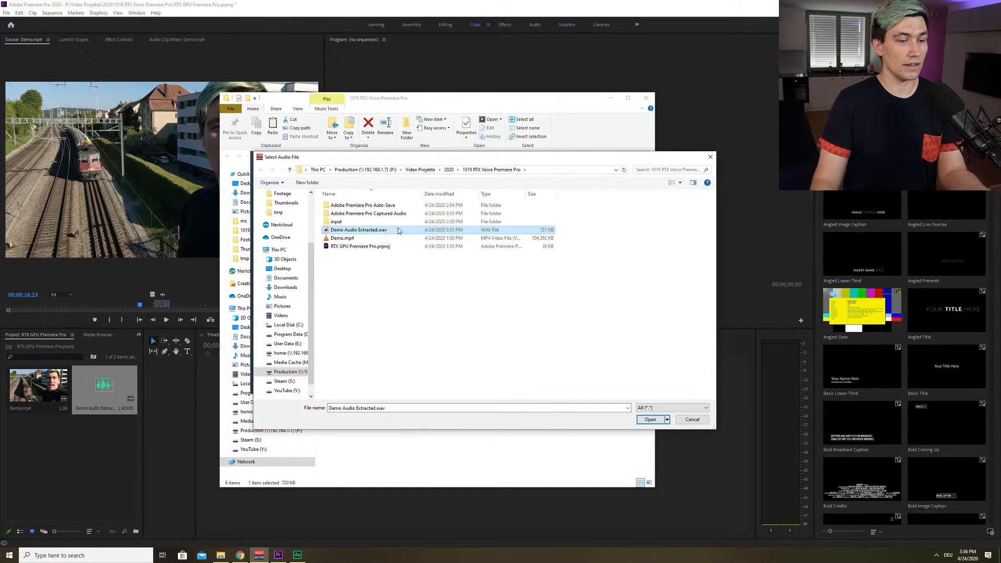
left_click(412, 230)
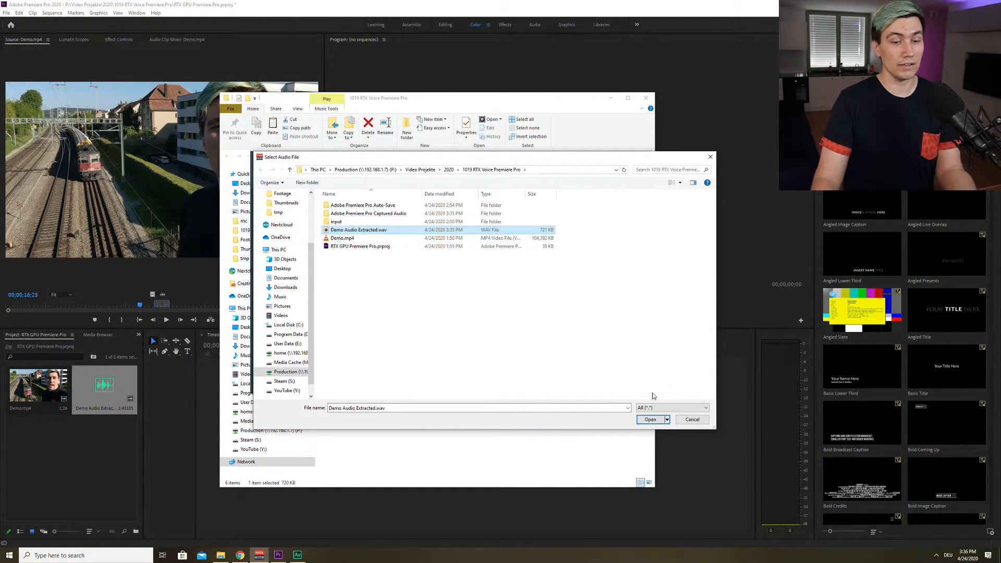
left_click(649, 419)
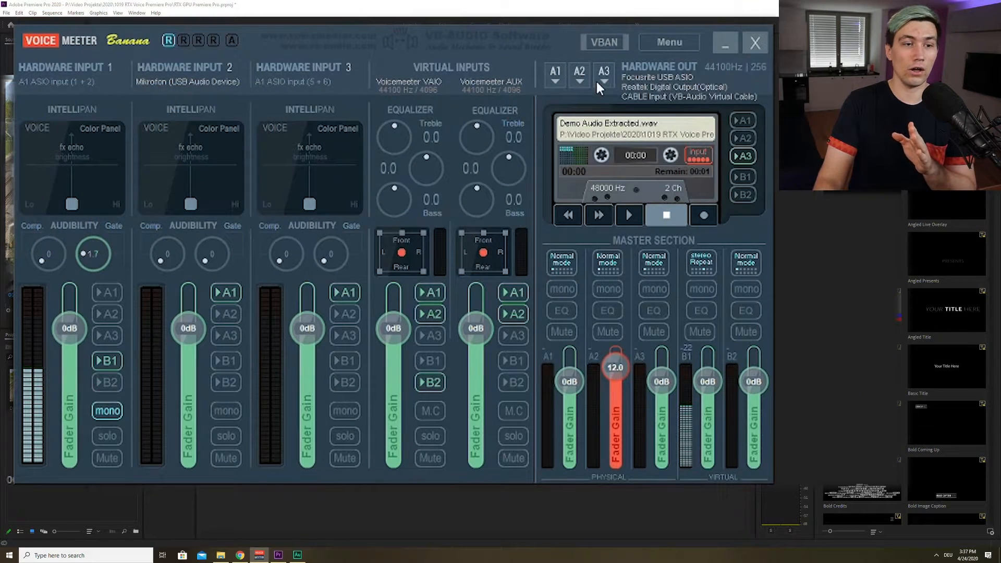
Step: Assign WDM: CABLE Input (VB-Audio Virtual Cable) to Voicemeeter's hardware output A3
left_click(602, 83)
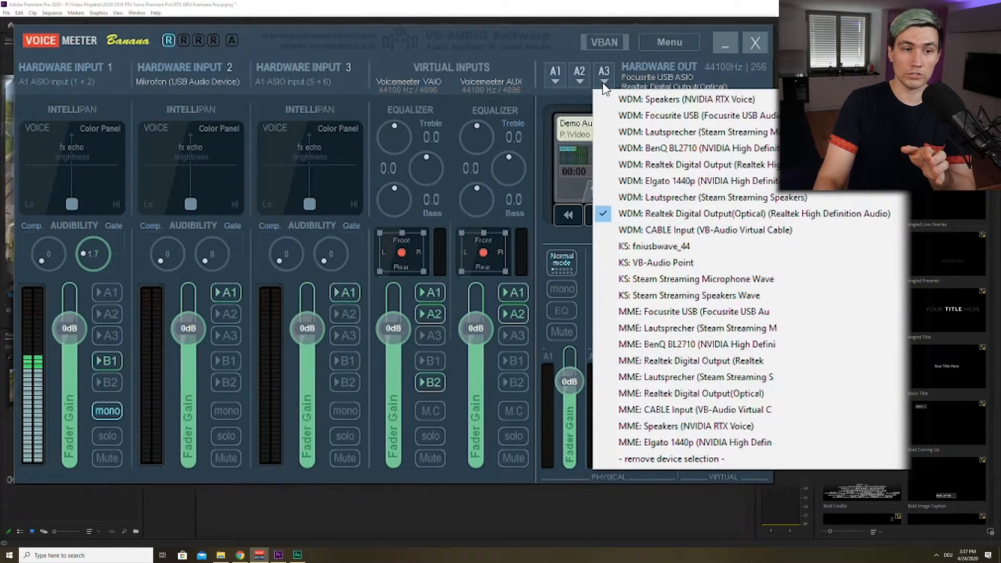
left_click(651, 230)
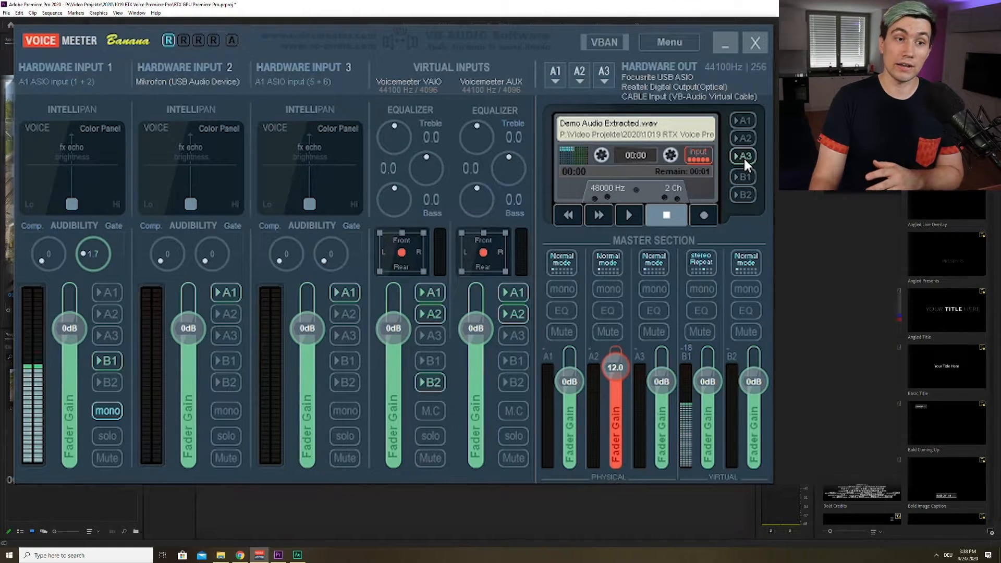
left_click(603, 82)
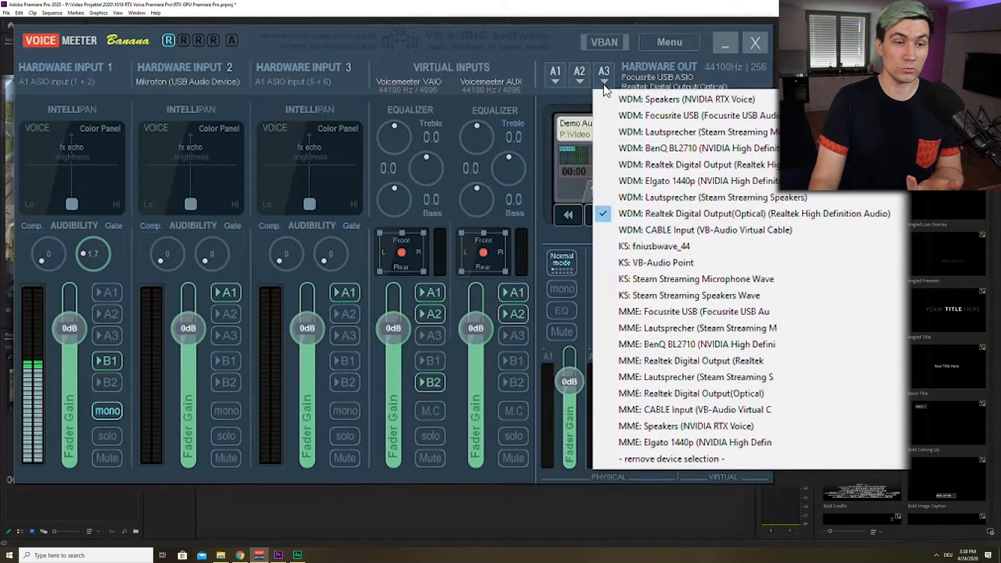
left_click(671, 236)
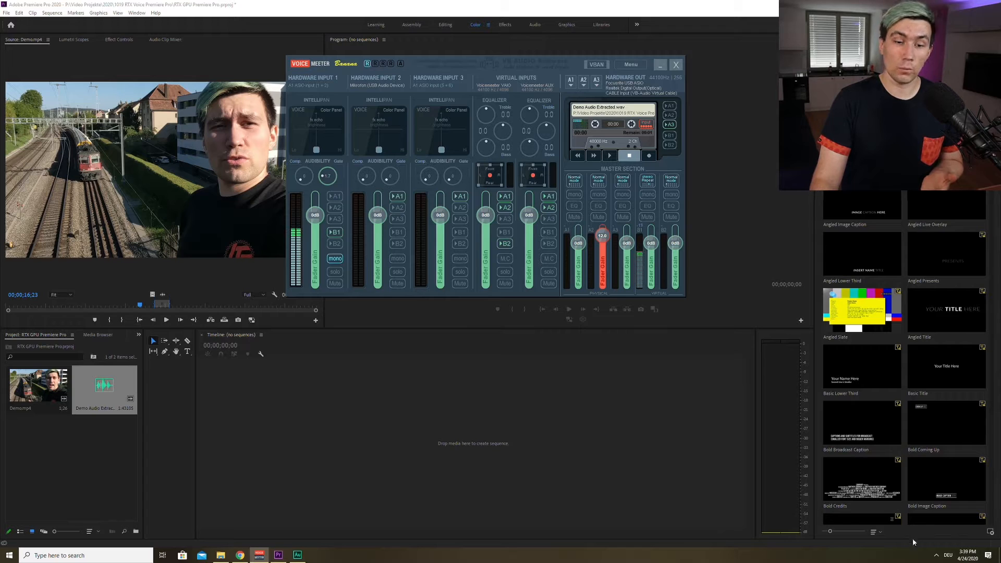
Step: Open NVIDIA RTX Voice to check its input device and microphone noise suppression settings
left_click(936, 554)
left_click(905, 478)
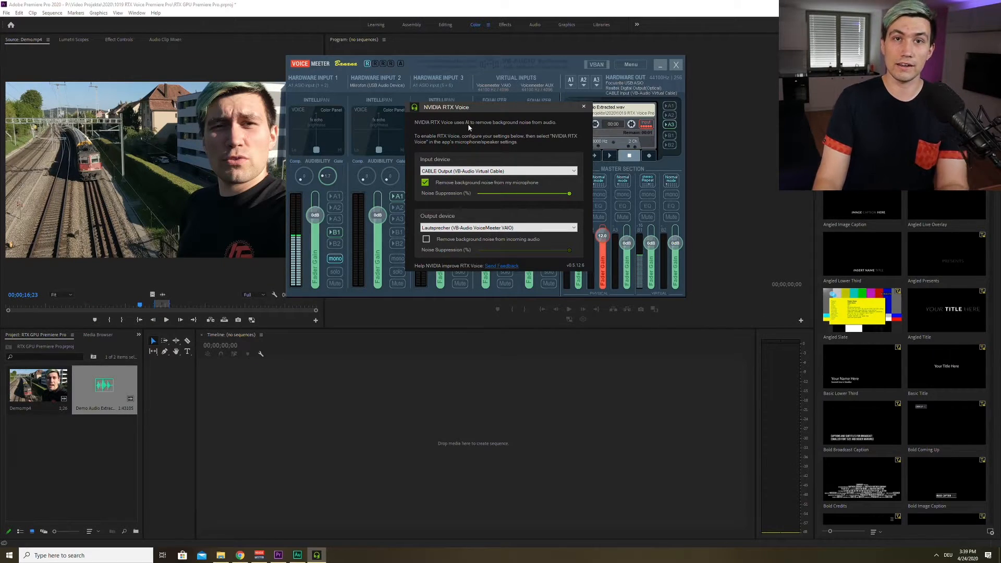
Step: Switch to Adobe Audition and create a new audio file named "RTX Voice recording"
left_click(298, 555)
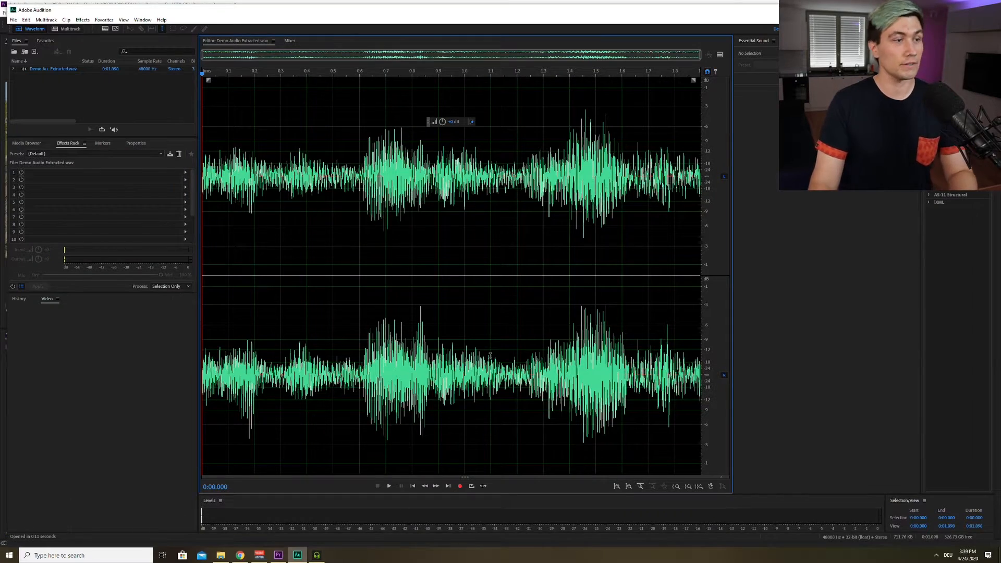
left_click(13, 20)
mouse_move(130, 29)
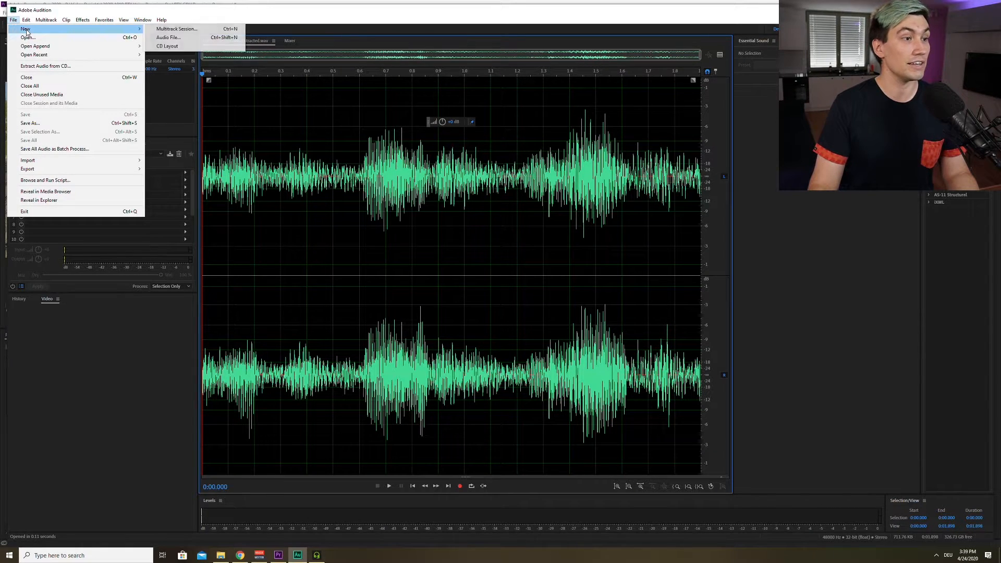
left_click(176, 38)
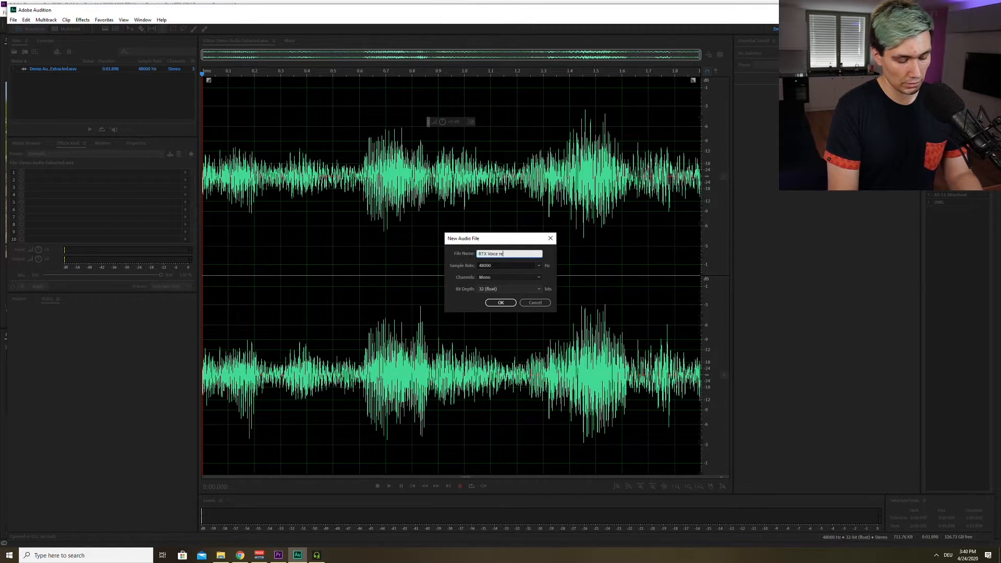
type("RTX Voice recording")
key("Return")
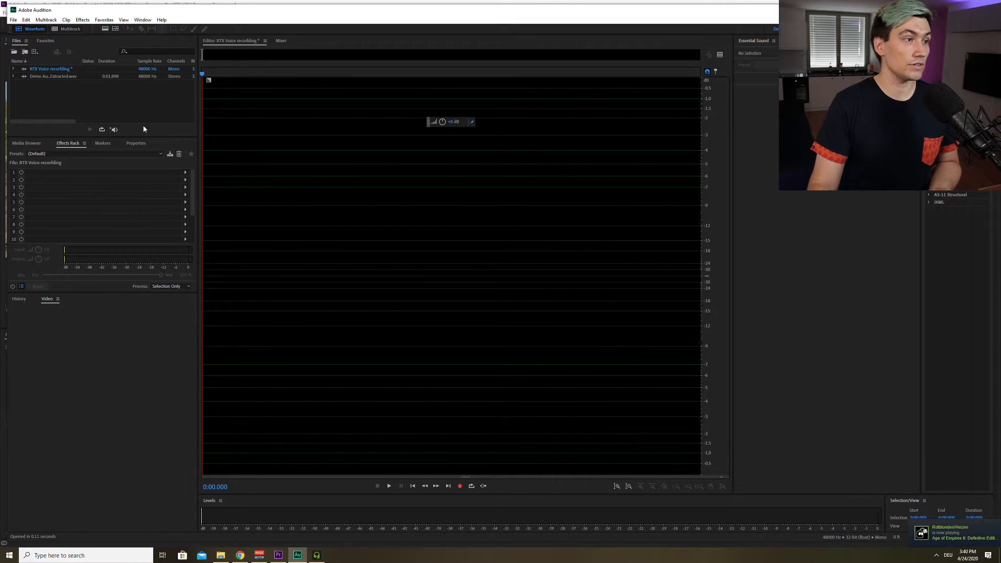
Step: Set Audition's default audio hardware input to Mikrofon (NVIDIA RTX Voice) and start recording into the new file
left_click(26, 20)
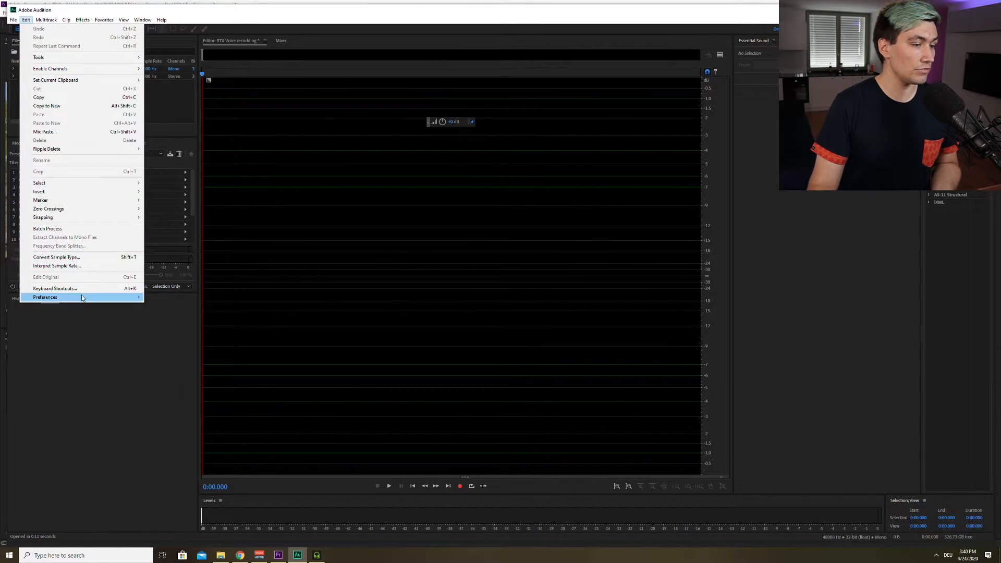
mouse_move(78, 295)
left_click(187, 325)
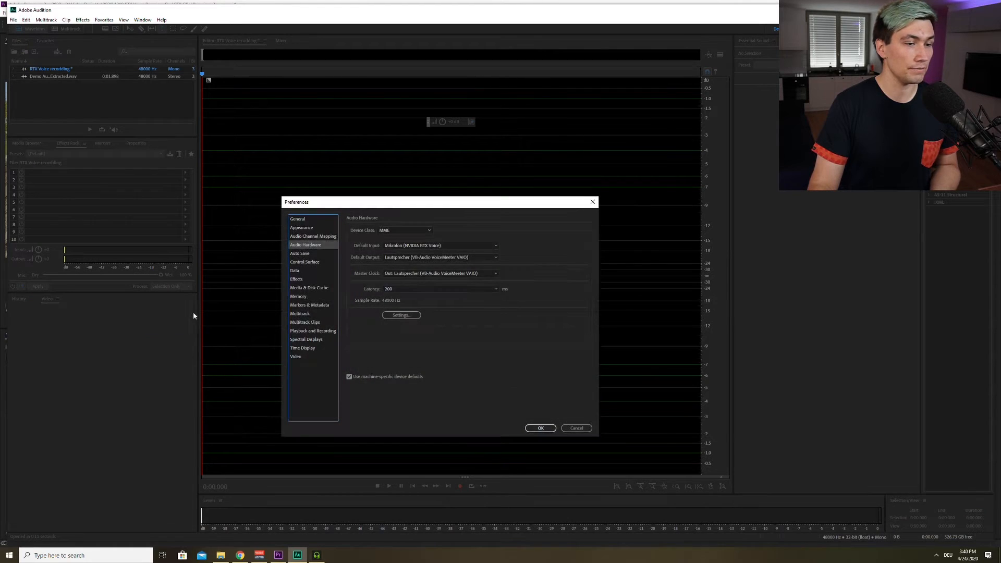
left_click(417, 246)
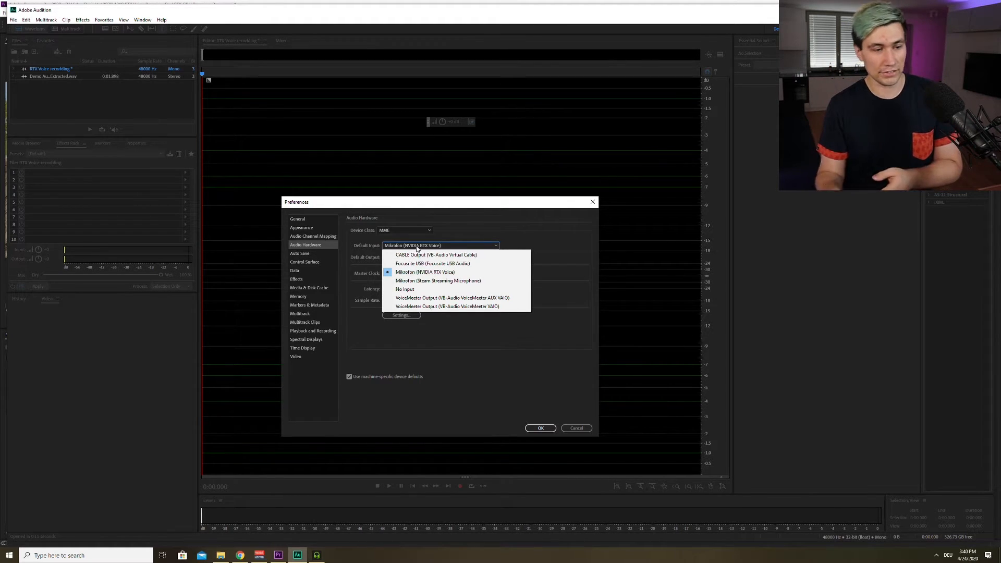
left_click(424, 272)
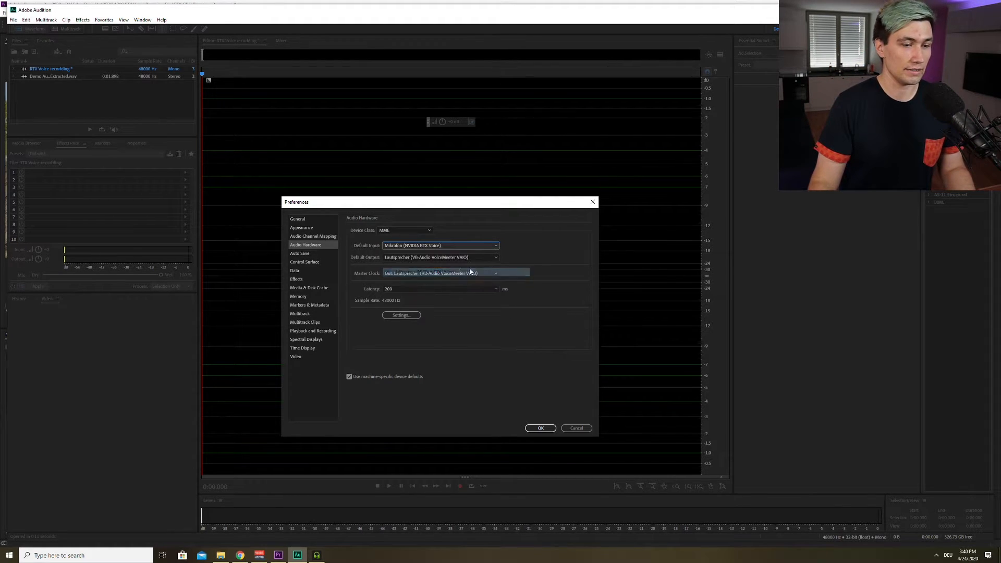
left_click(540, 428)
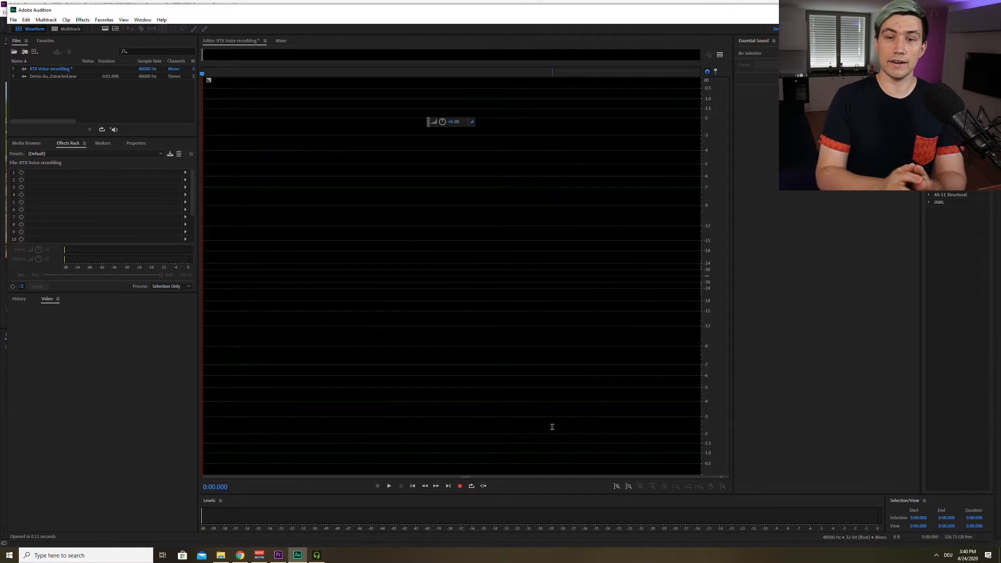
left_click(460, 487)
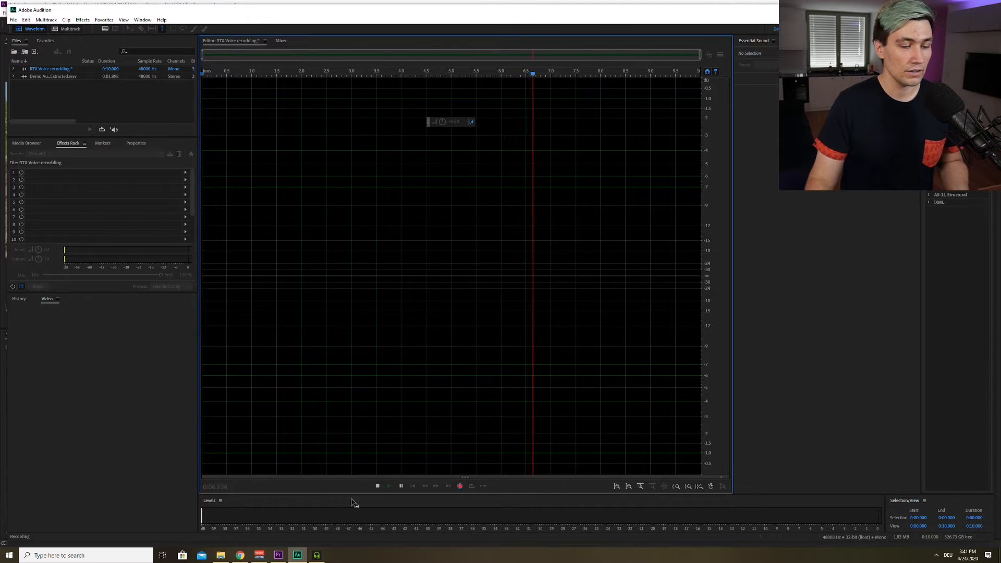
Step: In NVIDIA RTX Voice, lower the microphone noise suppression to near minimum and raise it back to maximum
left_click(316, 555)
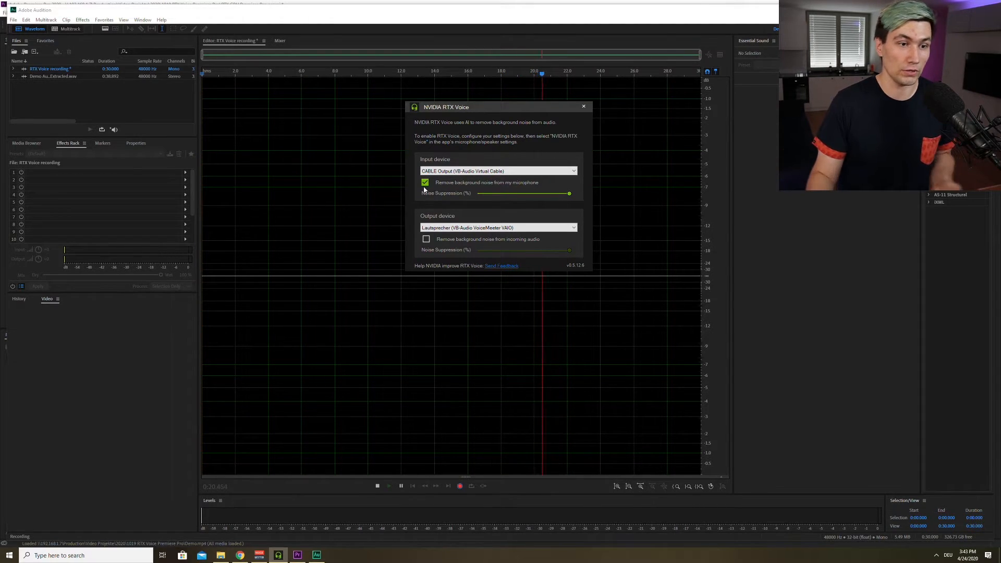
left_click_drag(567, 197, 486, 200)
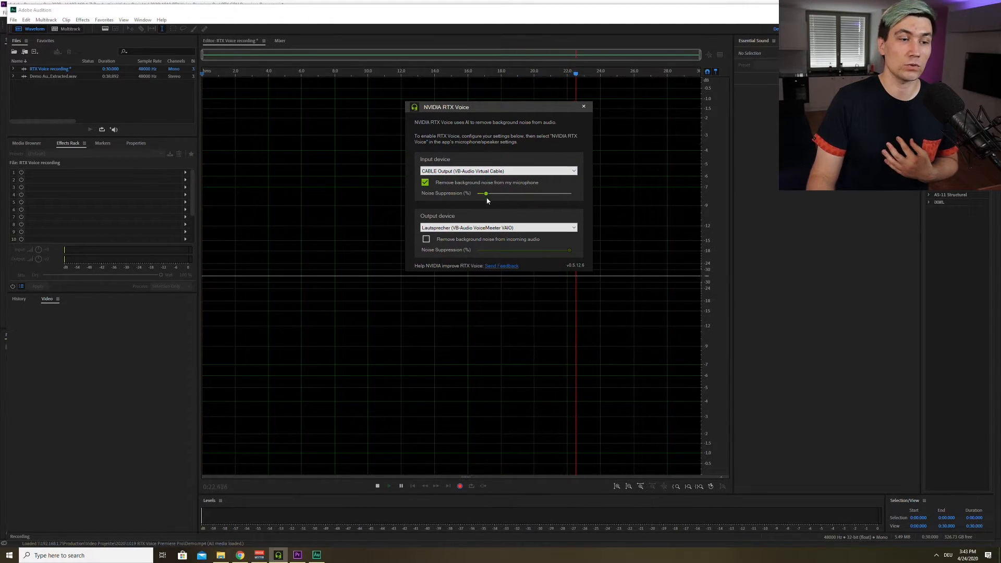
mouse_move(567, 197)
left_mouse_down()
mouse_move(463, 197)
mouse_move(579, 197)
left_mouse_up()
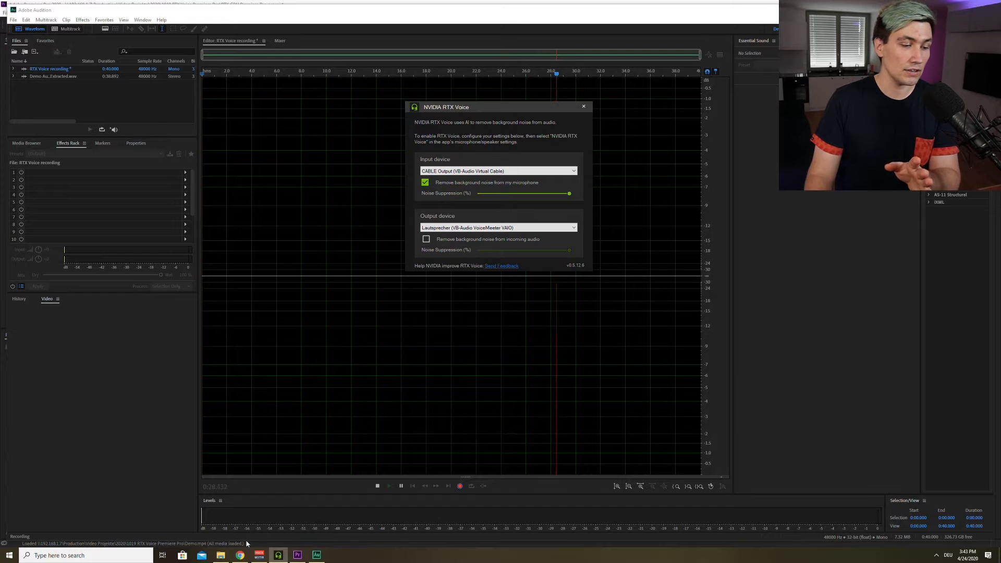
Step: Switch to Voicemeeter Banana and play Demo Audio Extracted.wav in its cassette recorder while Audition keeps recording
left_click(257, 556)
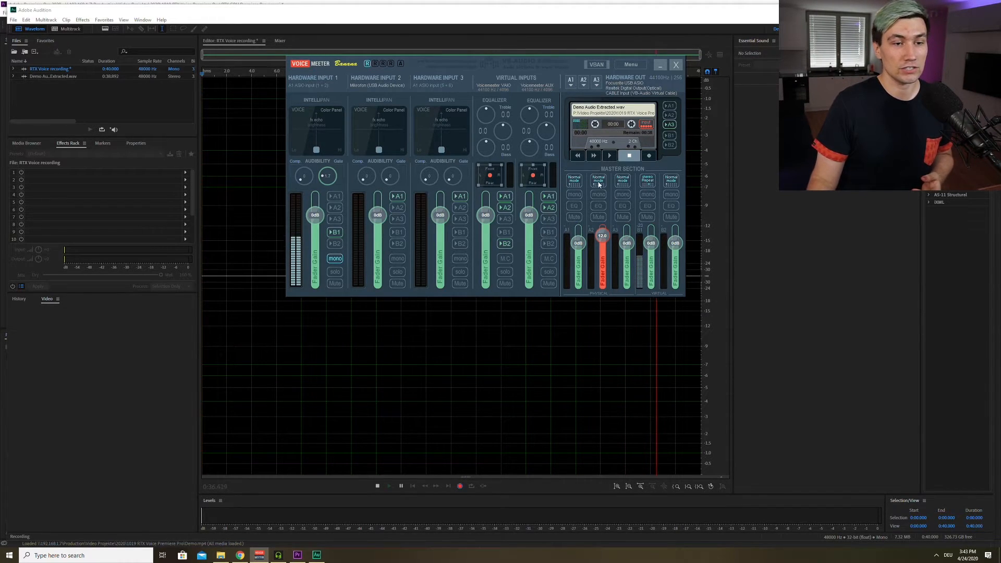
left_click(611, 156)
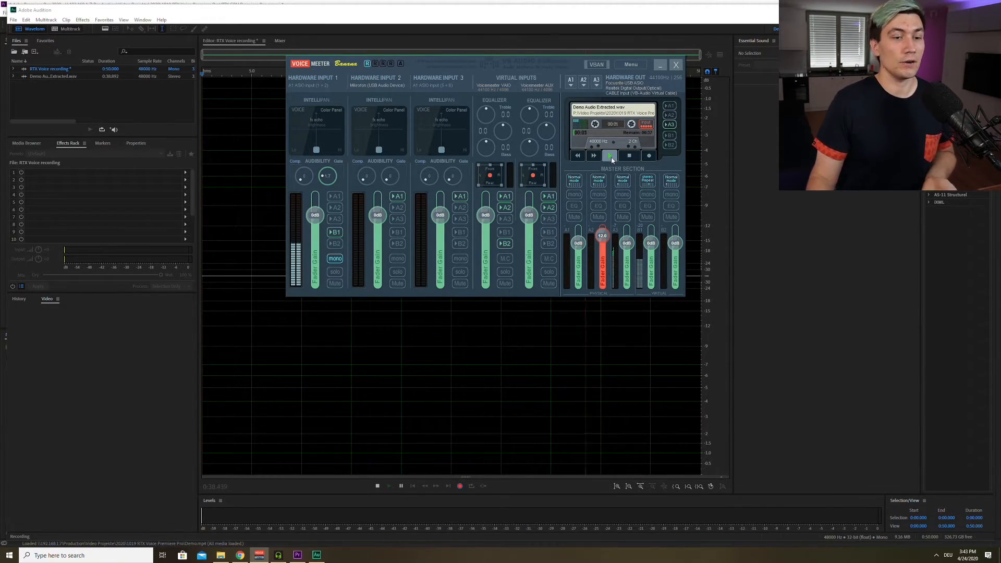
left_click(532, 361)
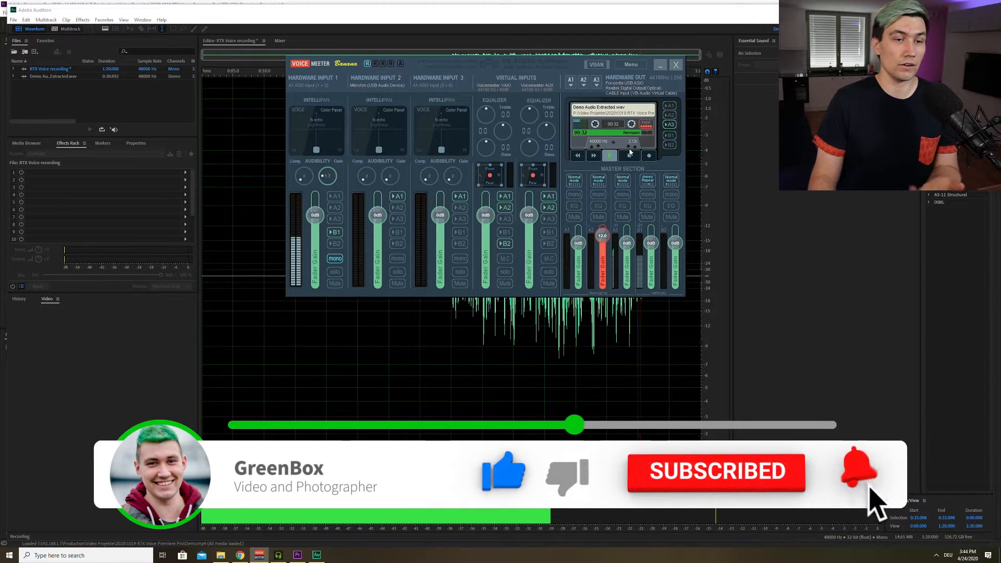
Step: Stop the Audition recording and save it as RTX Voice recording.wav in Wave PCM format in the 1019 RTX Voice Premiere Pro folder
left_click(436, 417)
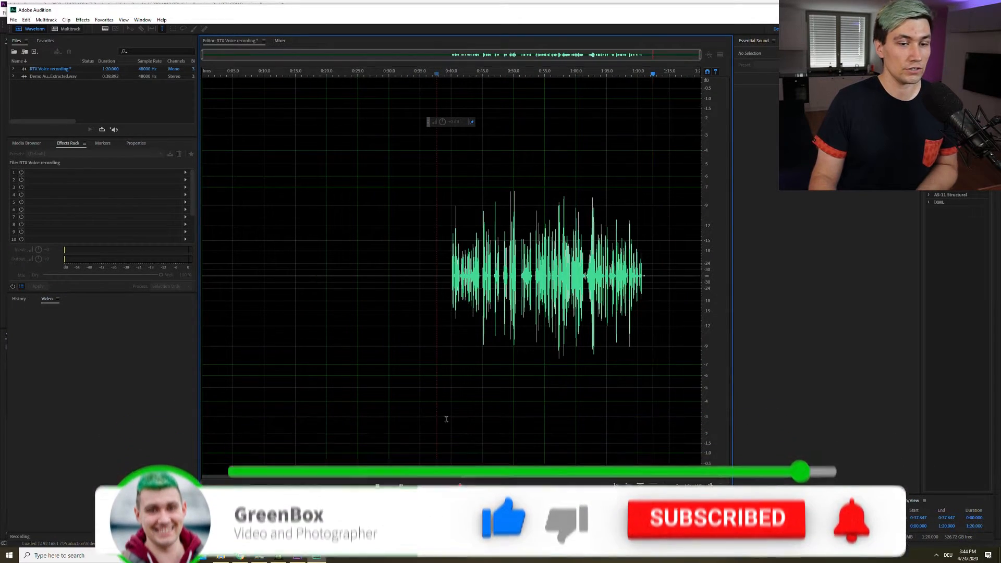
left_click(460, 486)
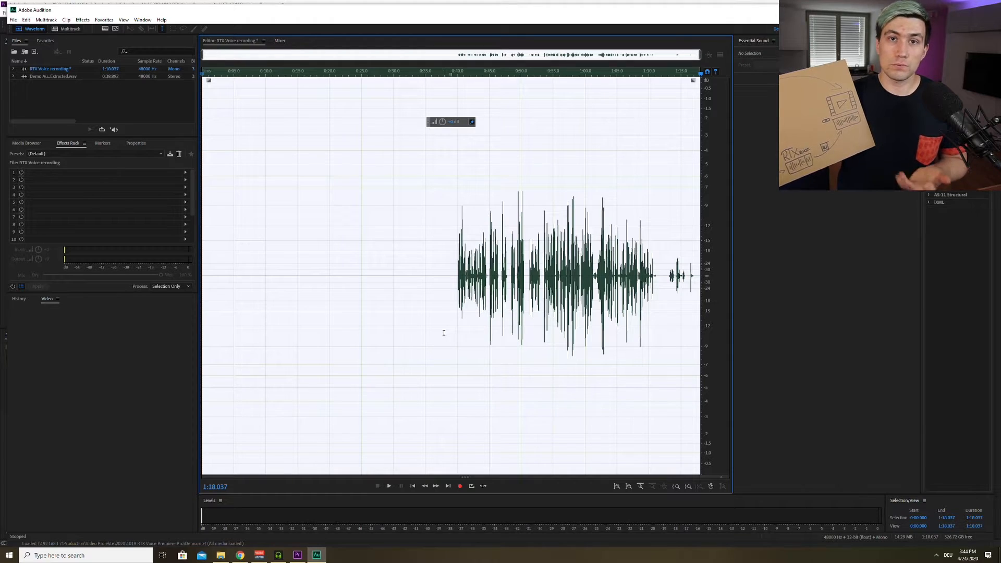
key("ctrl+shift+s")
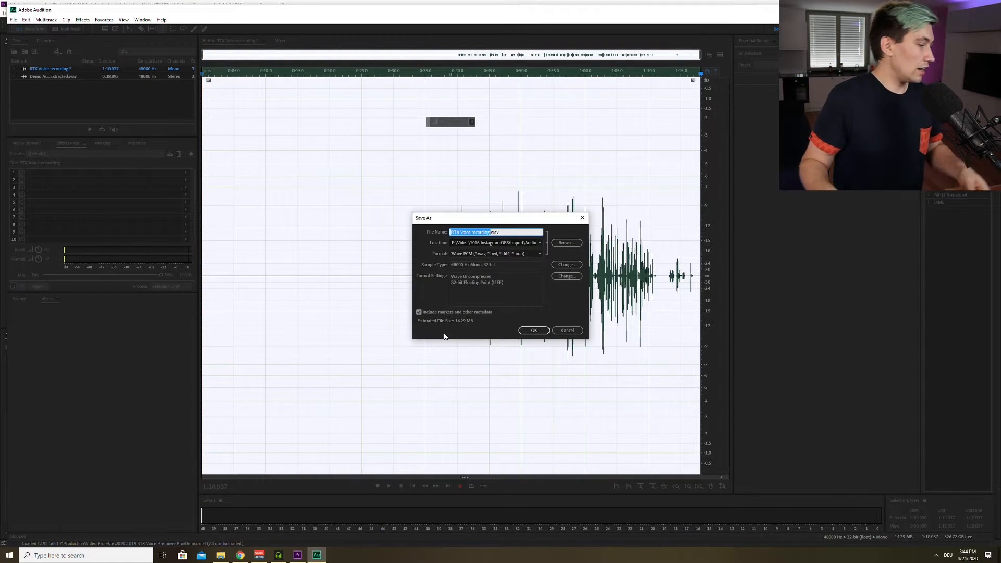
left_click(533, 330)
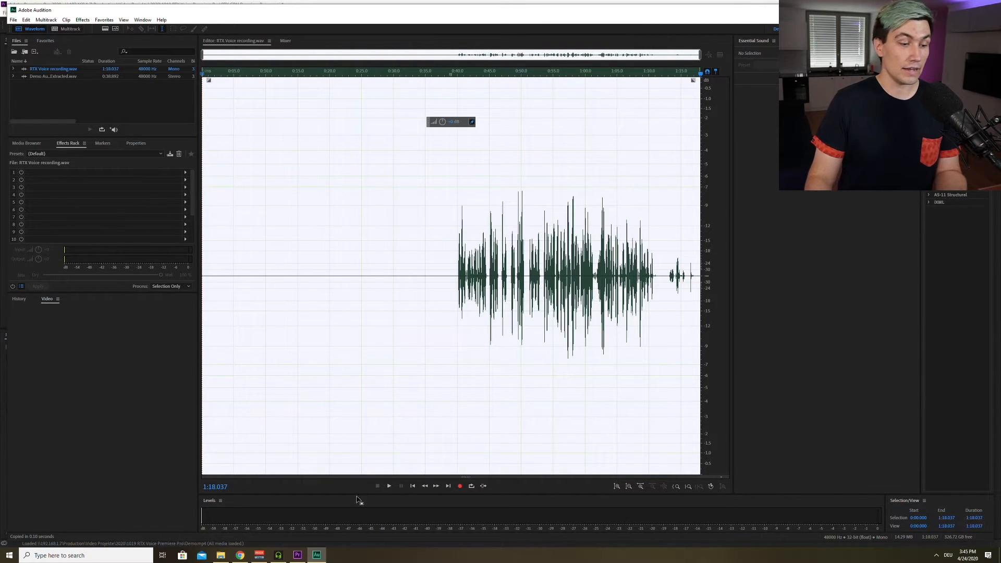
Step: Switch to Premiere Pro and import RTX Voice recording.wav into the project
key("alt+Tab")
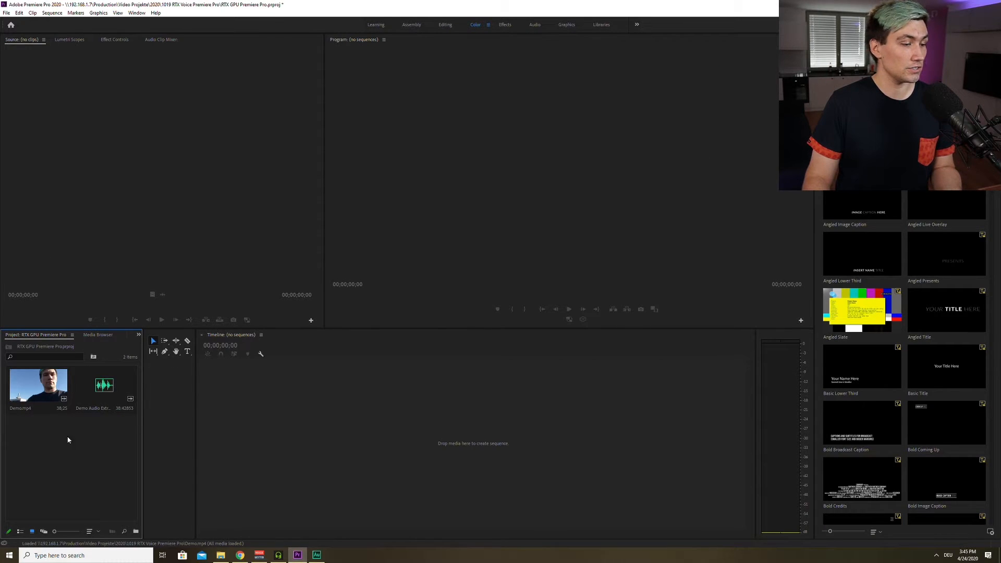
double_click(70, 452)
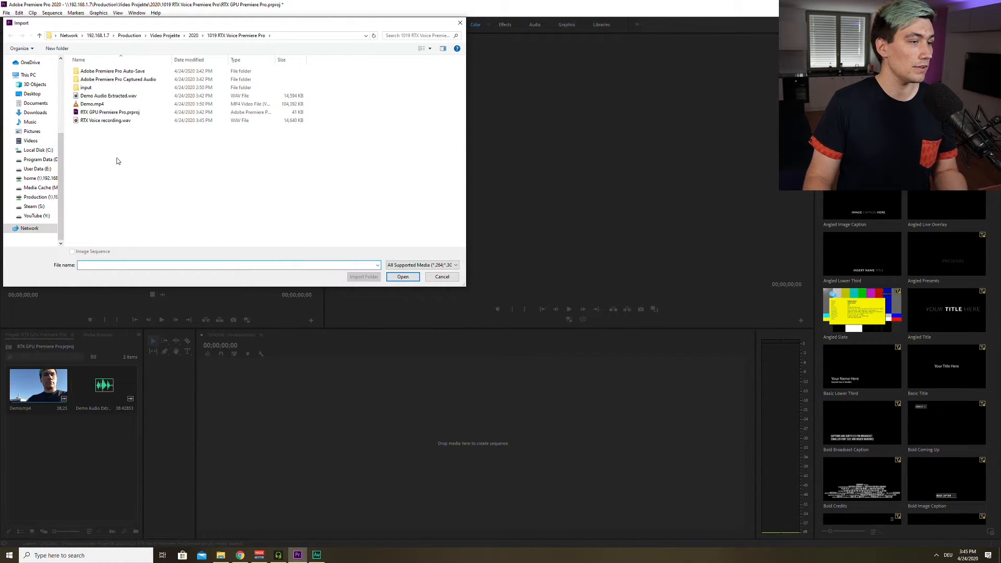
left_click(99, 123)
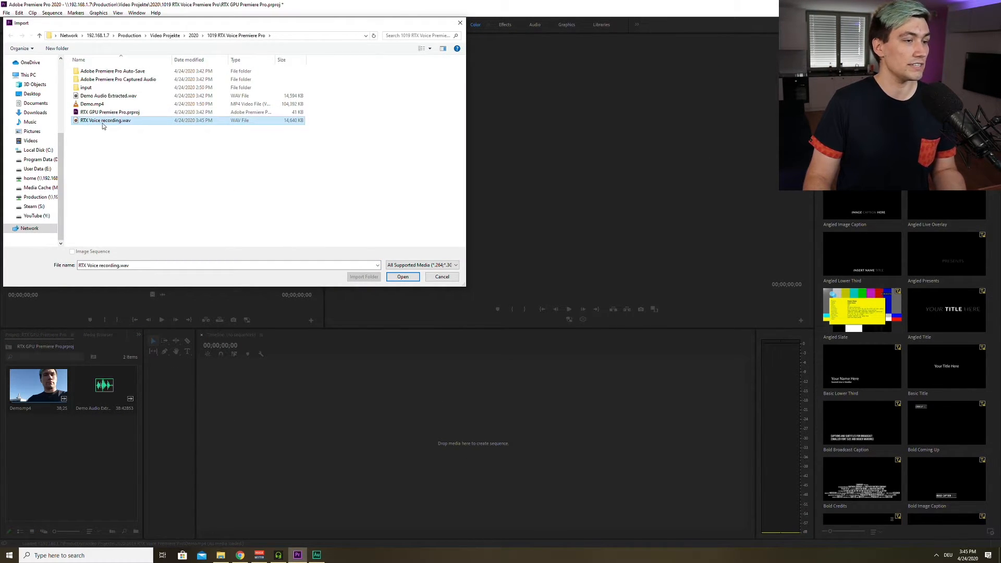
left_click(401, 276)
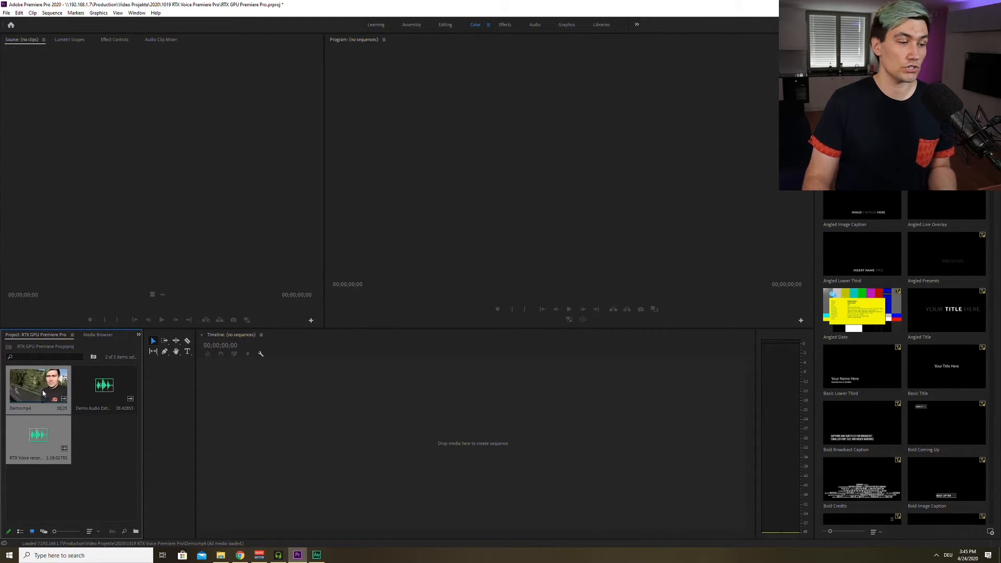
Step: Create a sequence from Demo.mp4 and the RTX Voice recording, and shift Demo.mp4 to roughly line up with the recorded speech
left_click_drag(38, 386, 299, 415)
left_click(383, 420)
left_click_drag(480, 411, 385, 460)
left_click_drag(456, 438, 386, 437)
left_click_drag(420, 407, 387, 469)
Step: Select the Demo.mp4 and RTX Voice recording clips and synchronize them by audio on track channel 1
right_click(390, 449)
left_click(364, 408)
left_click_drag(373, 408, 427, 485)
right_click(391, 445)
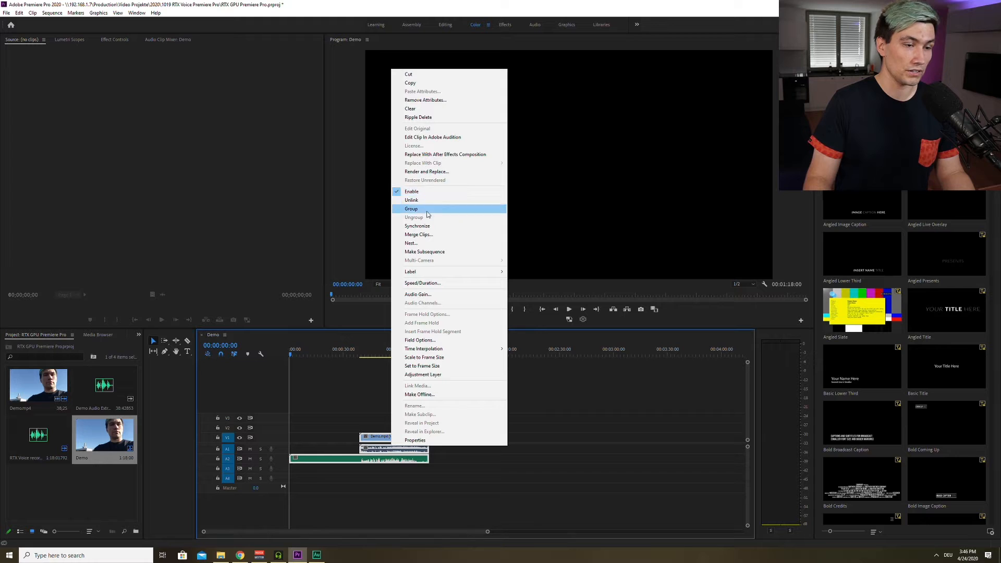
left_click(423, 226)
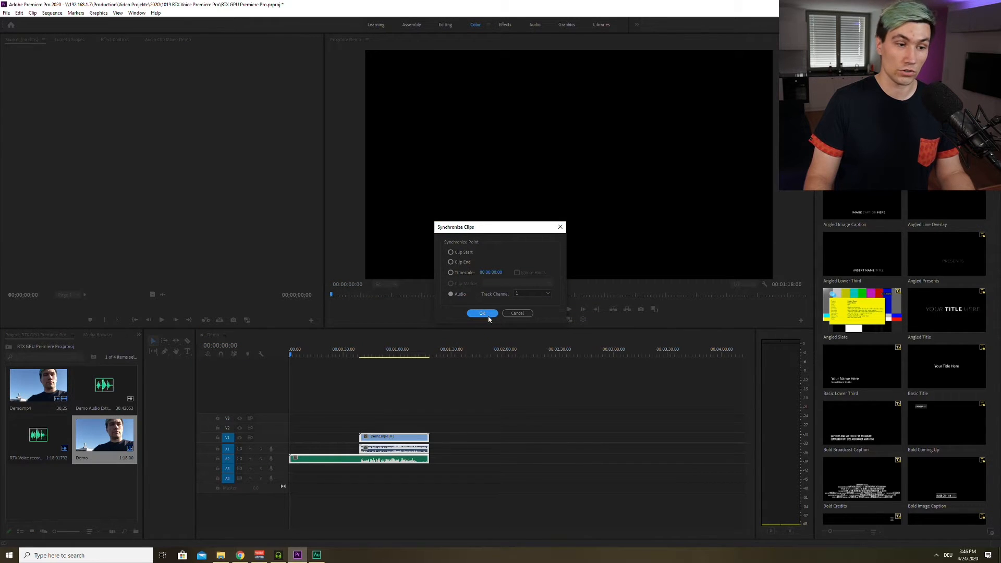
left_click(489, 315)
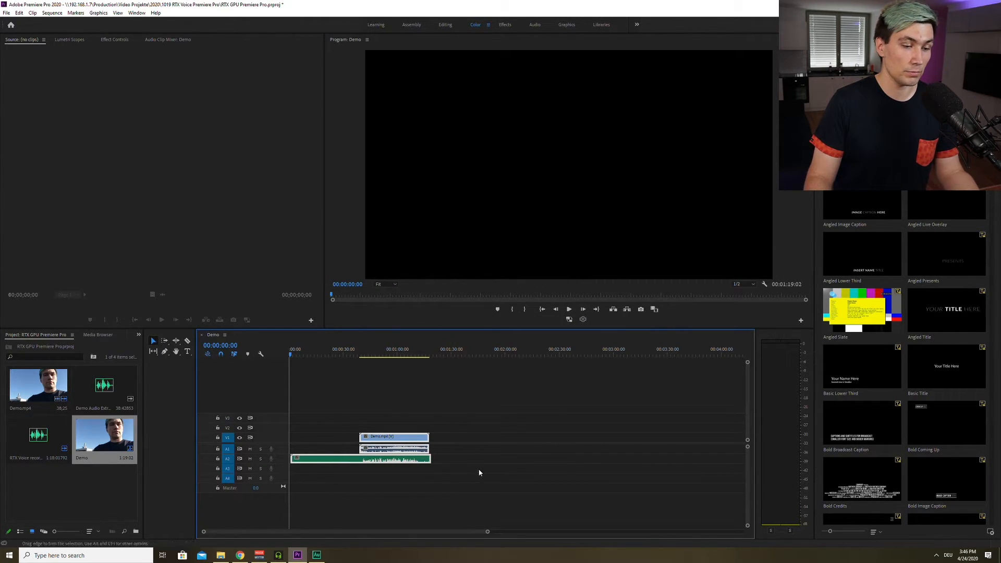
Step: Trim the clips to the shared section from about 00:00:40:15 to 00:01:15:02, deleting the recording's silent start and the leftover tails
left_click(362, 349)
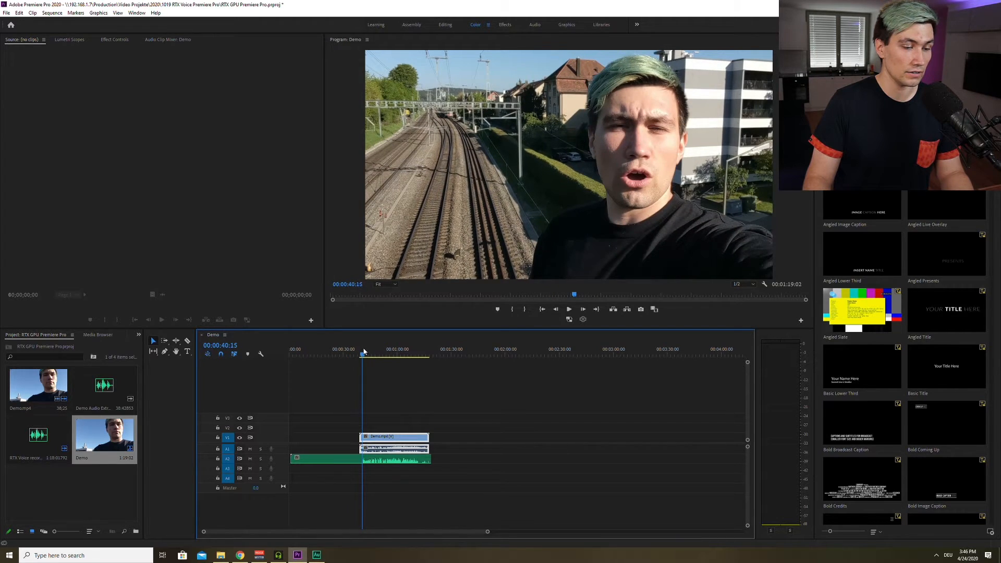
left_click(339, 458)
key("Delete")
left_click_drag(420, 356, 425, 355)
left_click_drag(482, 388, 428, 486)
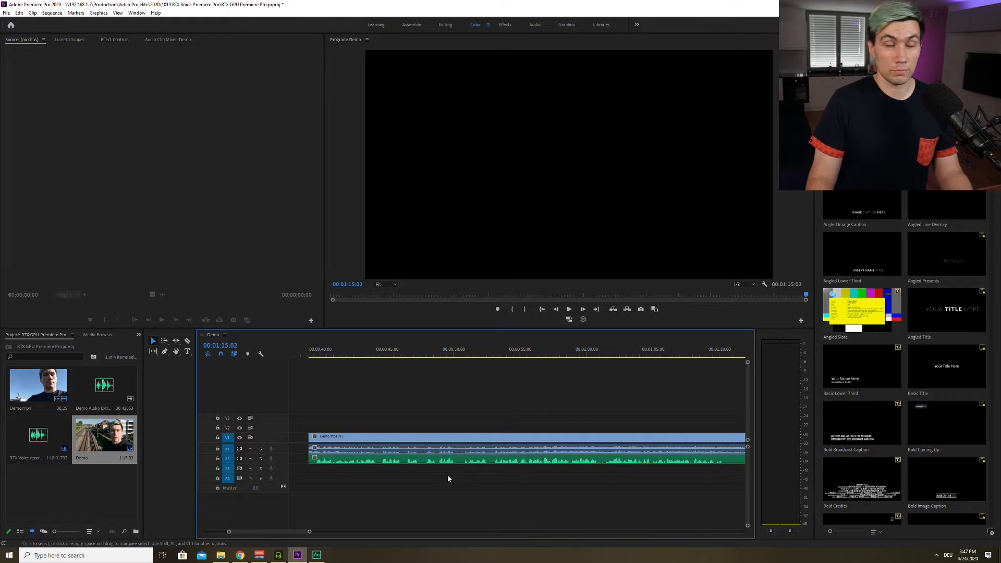
Step: Move the RTX Voice recording onto A1 over Demo.mp4's original audio and link it to the video clip
left_click_drag(446, 461, 447, 450)
left_click_drag(503, 401, 434, 499)
Step: Try moving the linked Demo.mp4 video and its new audio further along the timeline, and undo the move
scroll(439, 434, "down", 1)
scroll(439, 434, "down", 2)
left_click(411, 440)
left_click_drag(414, 441, 586, 431)
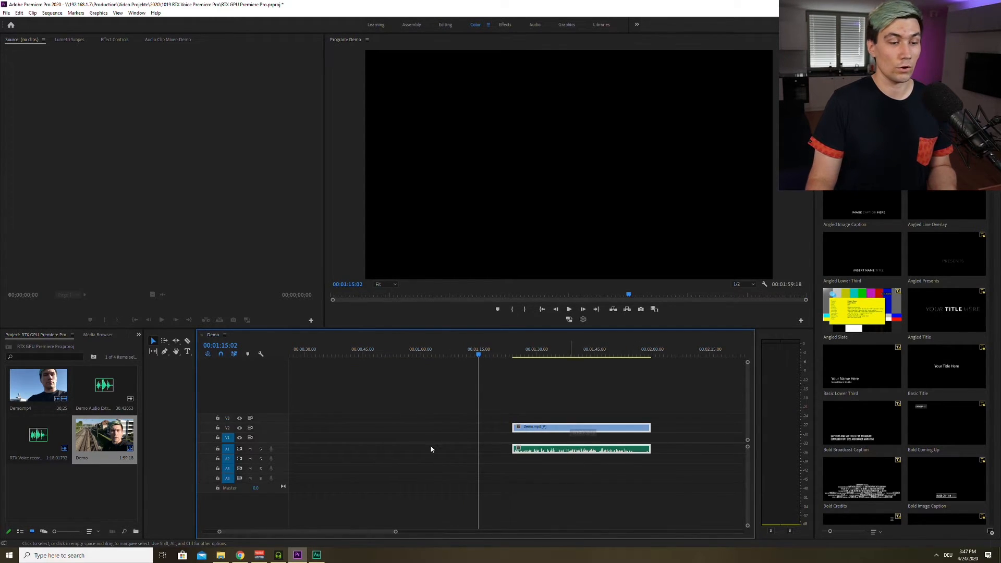
key("ctrl+z")
Step: Scrub through the passing-train section of the sequence to 00:01:02:21
left_click_drag(392, 355, 416, 358)
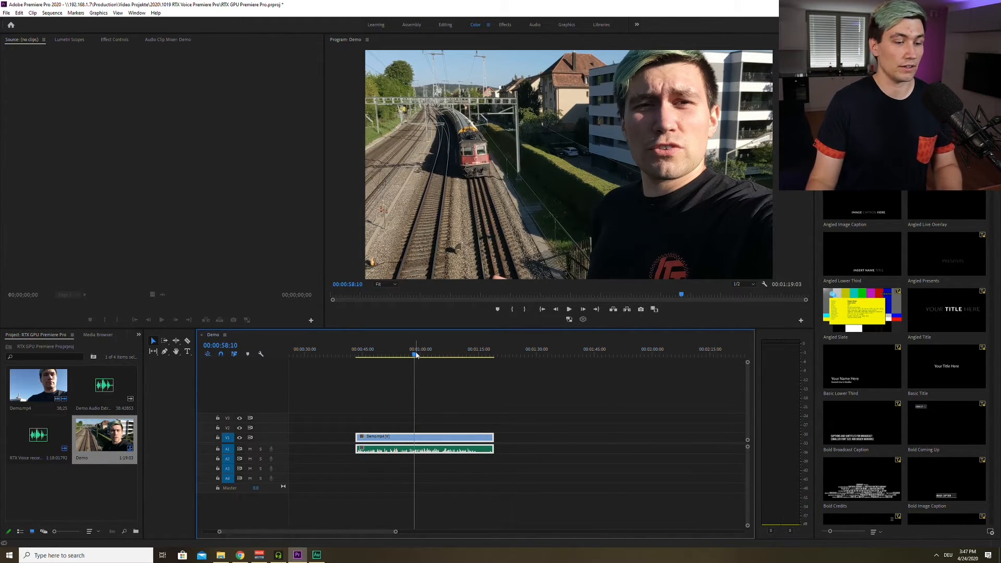
left_click_drag(416, 357, 433, 356)
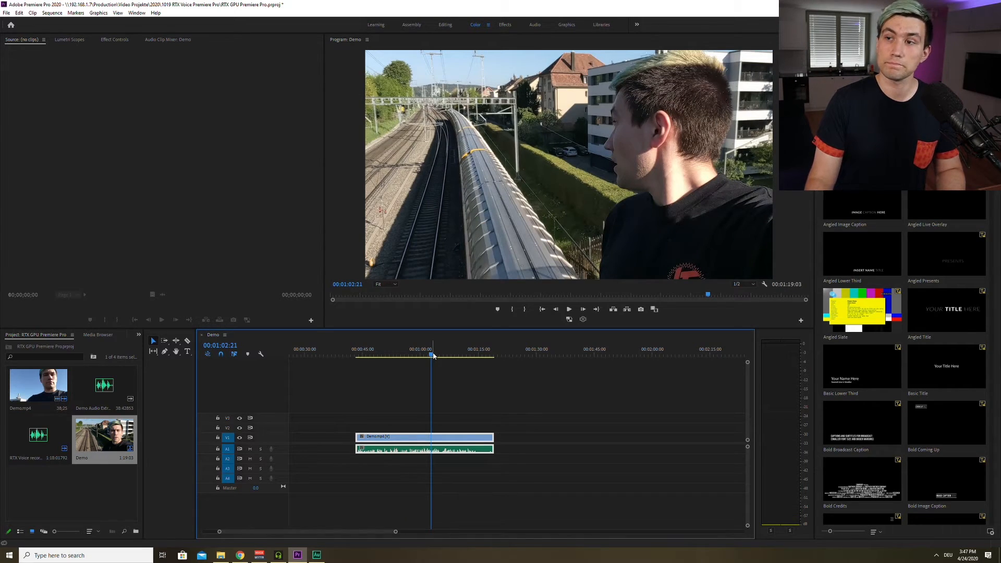